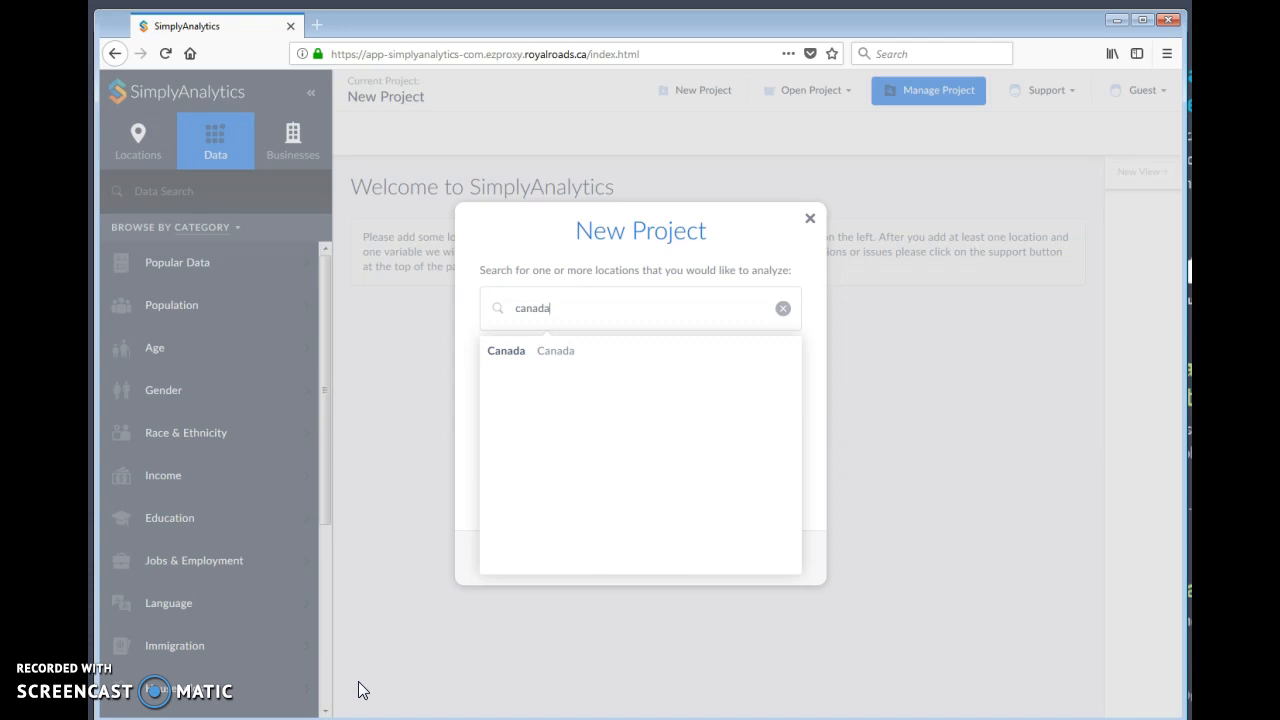
- Create a new project for Canada with the seed variables Total Population, Total Households and Median Household Income, leaving out university educational attainment
left_click(540, 355)
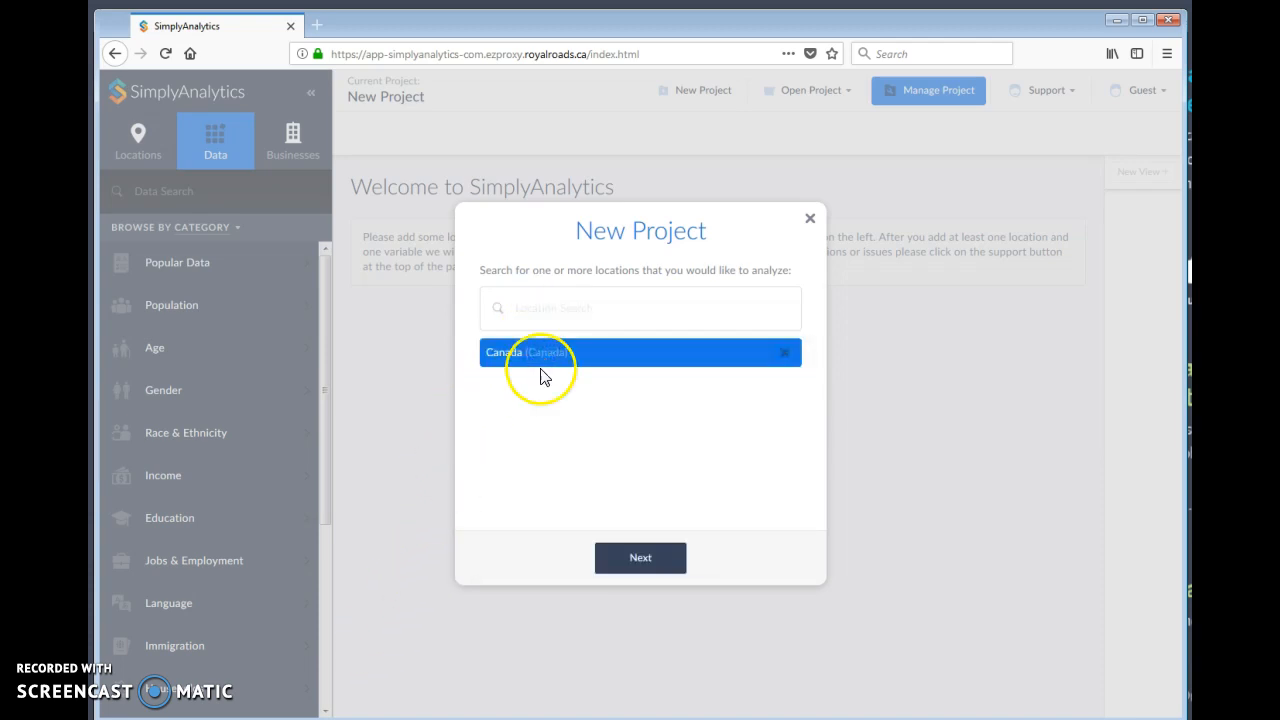
left_click(627, 561)
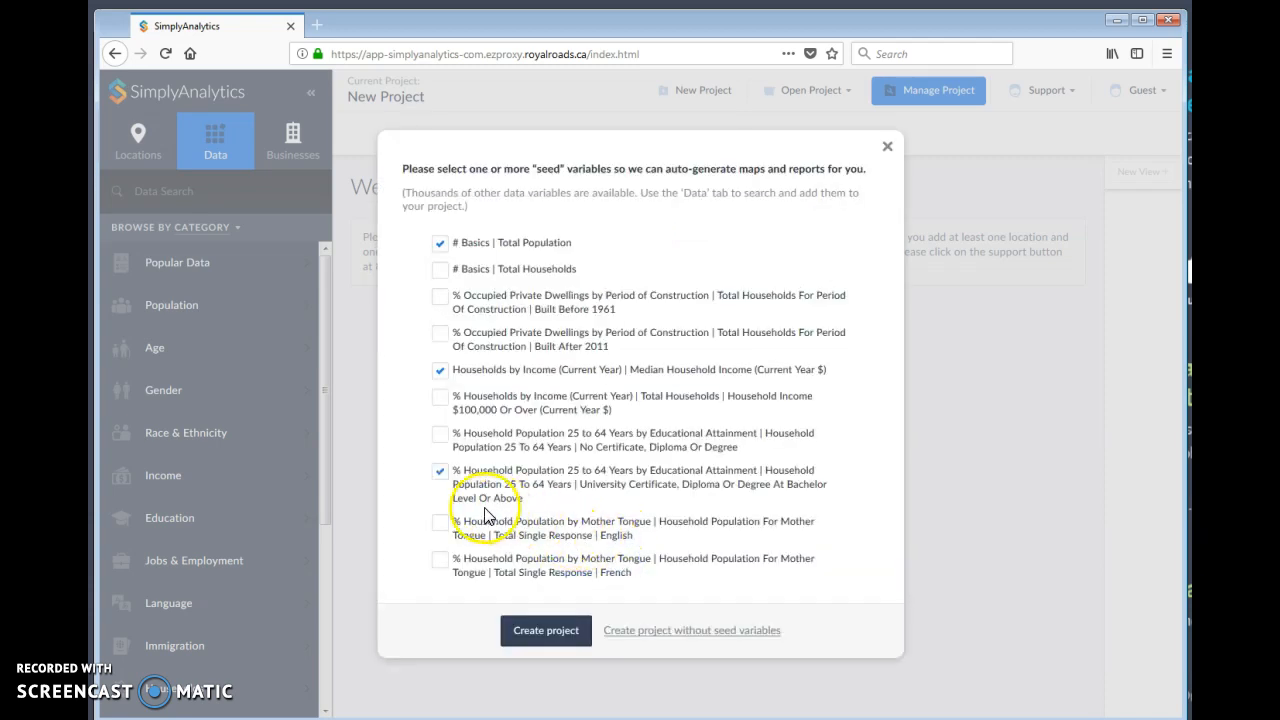
left_click(441, 473)
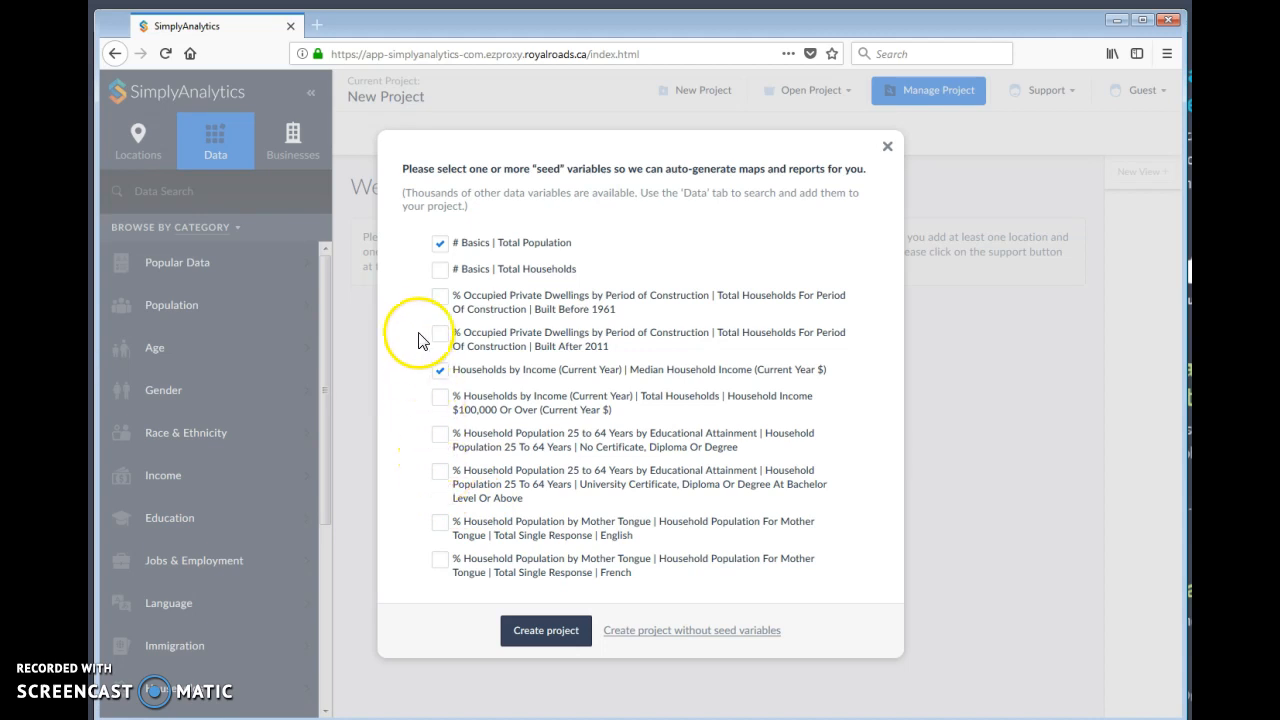
left_click(440, 271)
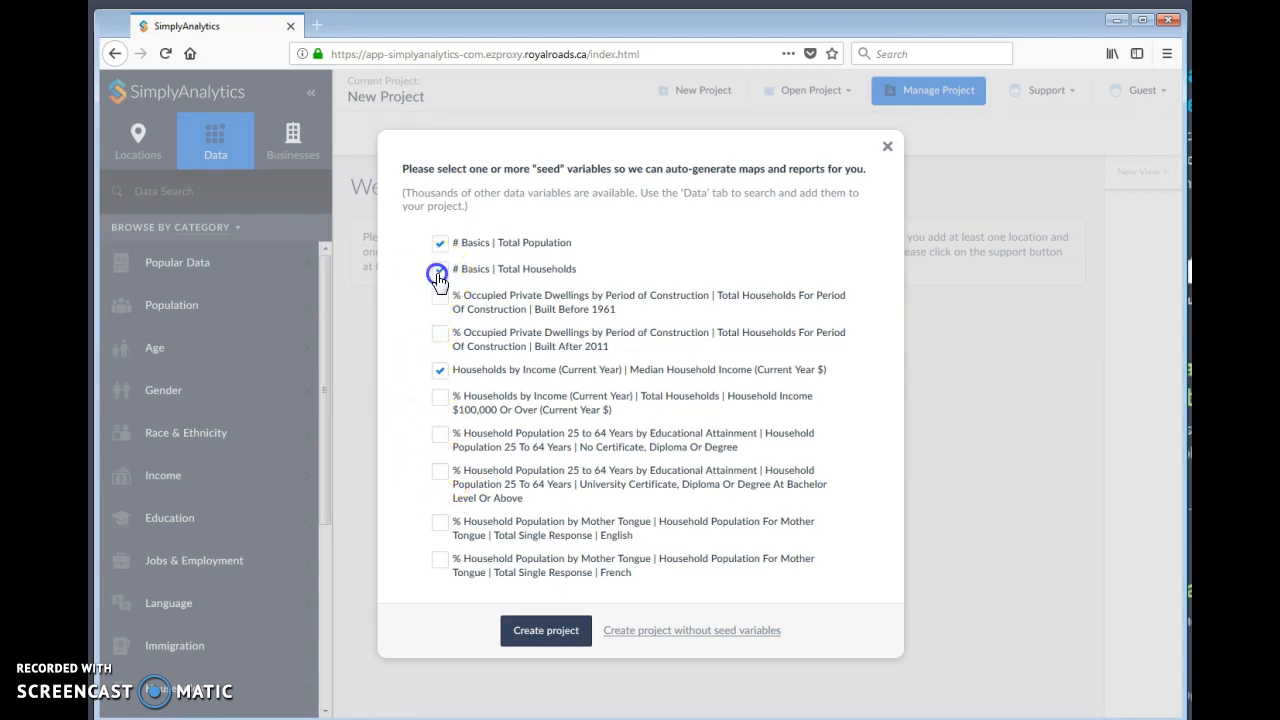
left_click(450, 277)
left_click(537, 632)
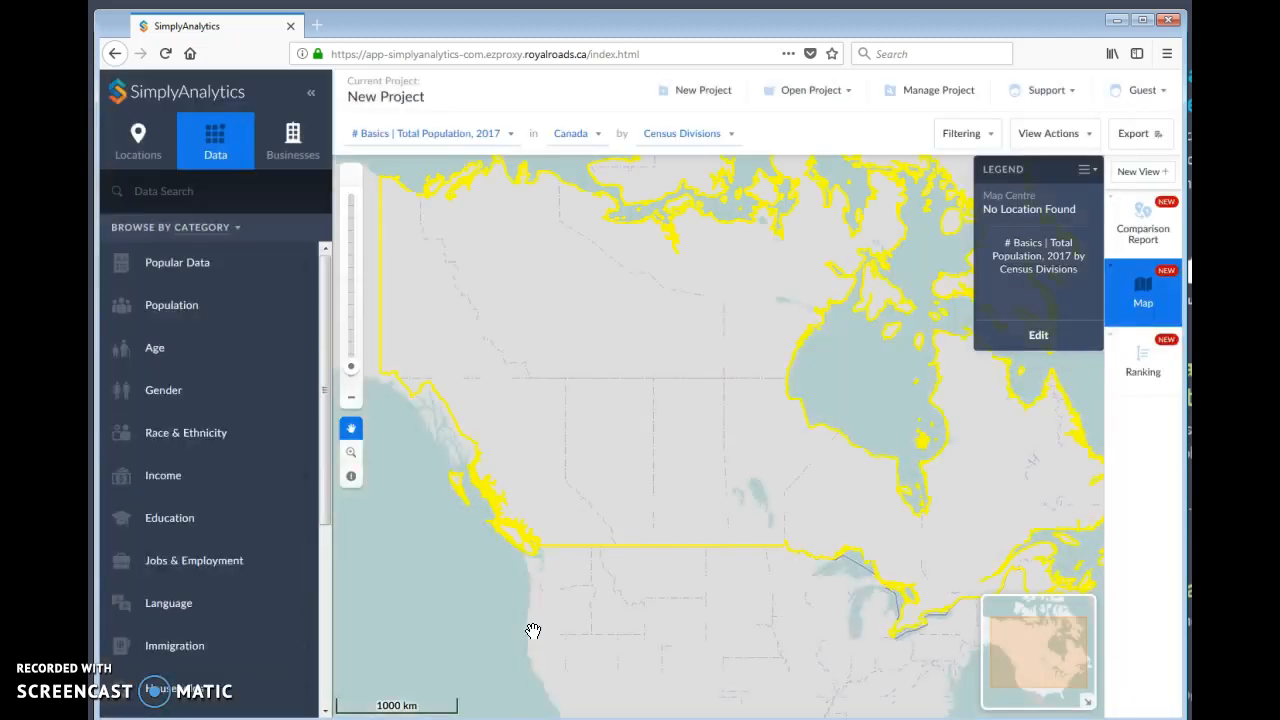
left_click(734, 622)
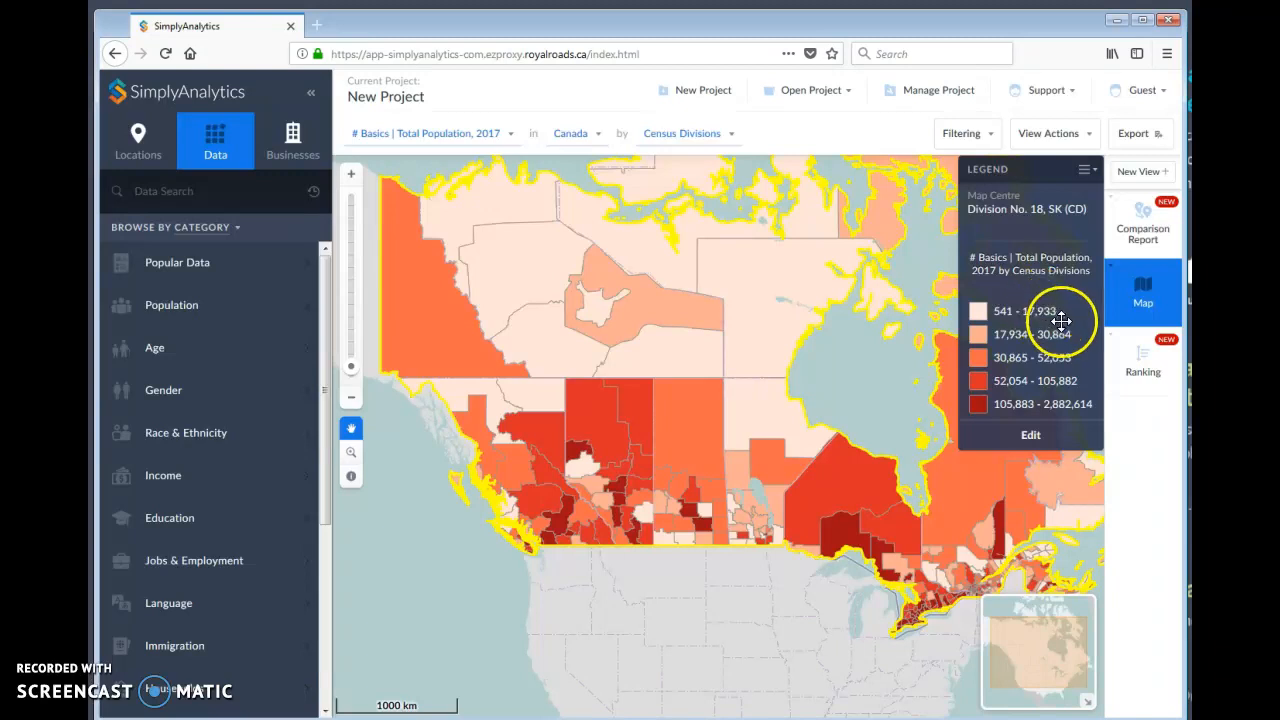
- Open the ranking and filter the Market Segments data variables to the Family Life lifestage group and the Suburban social group
left_click(1141, 360)
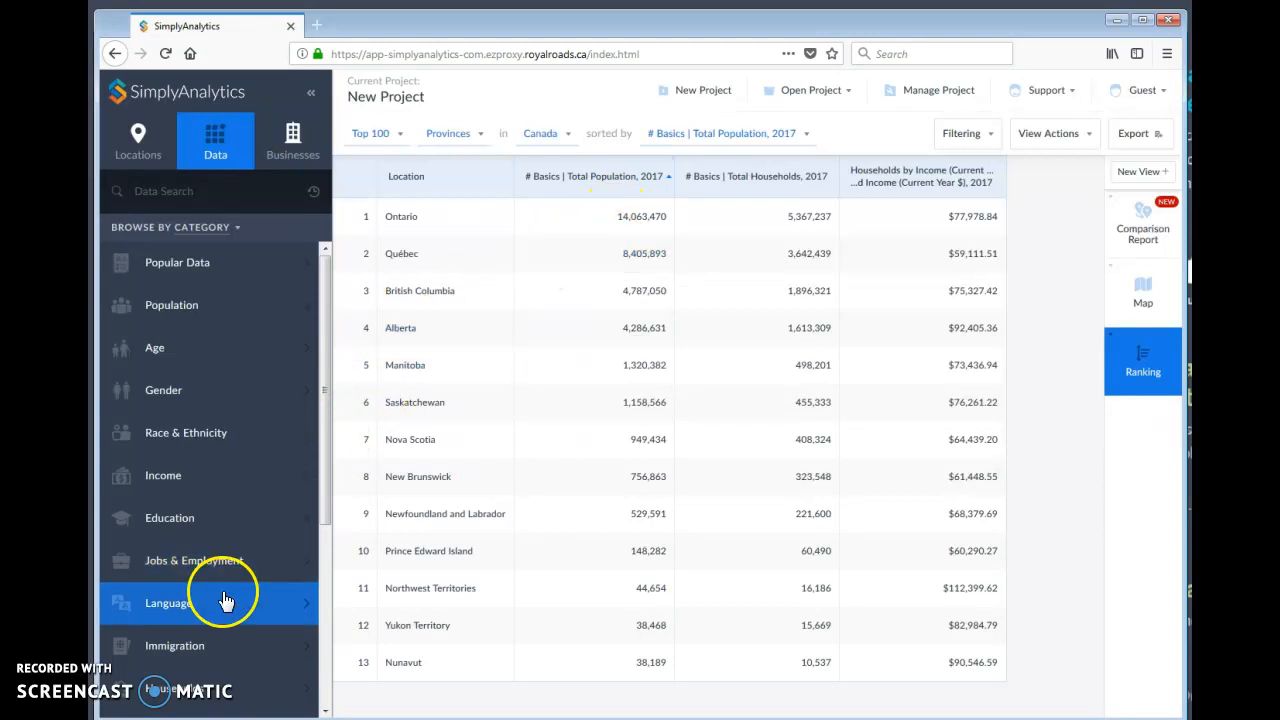
scroll(223, 598, "down", 3)
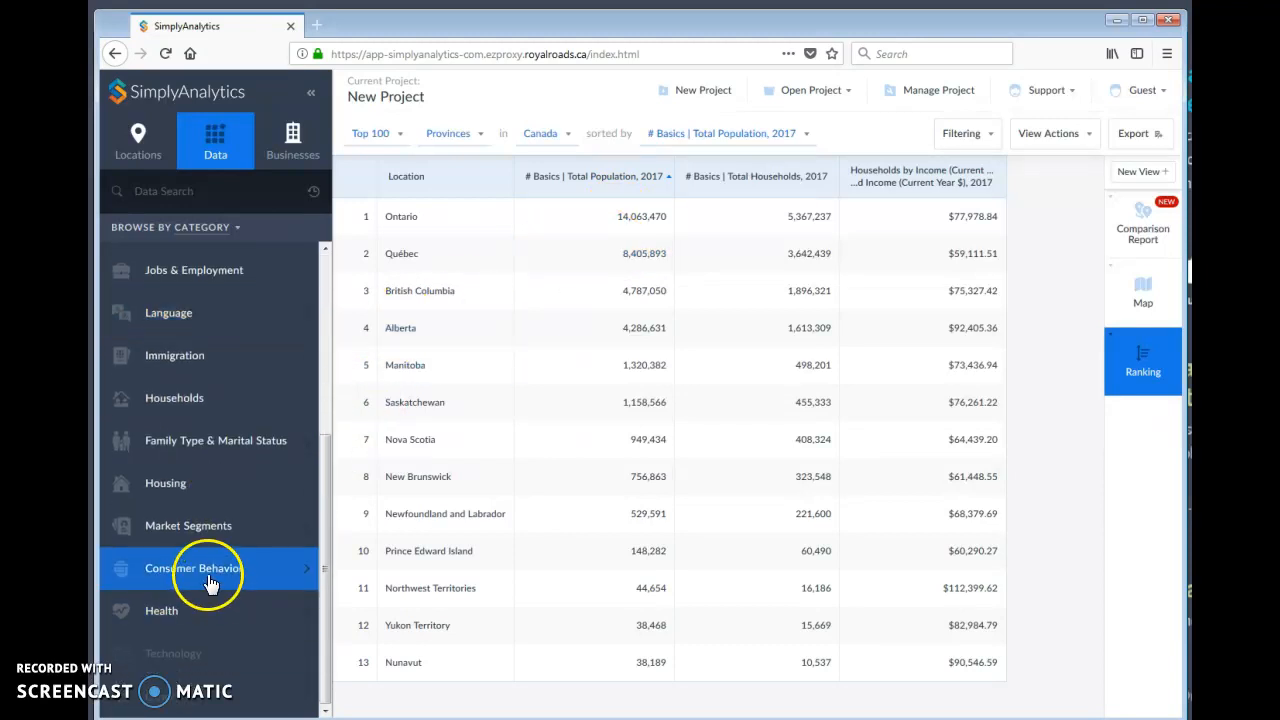
left_click(205, 533)
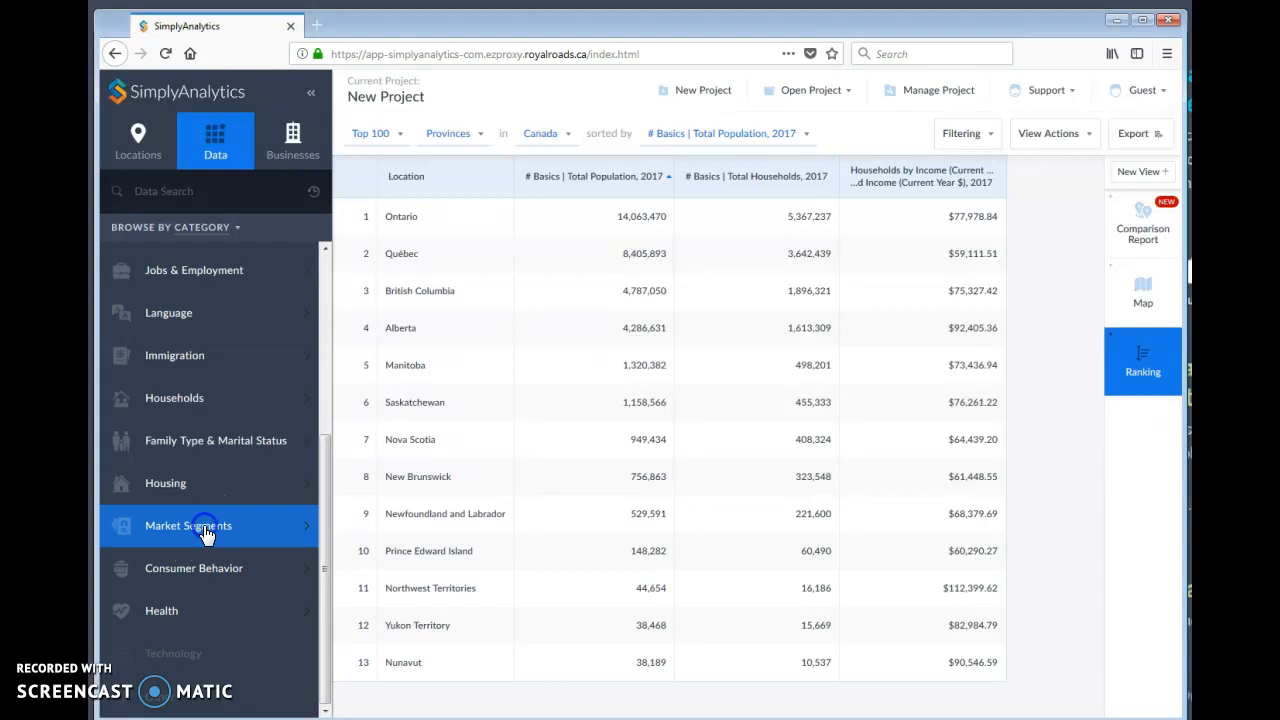
left_click(205, 535)
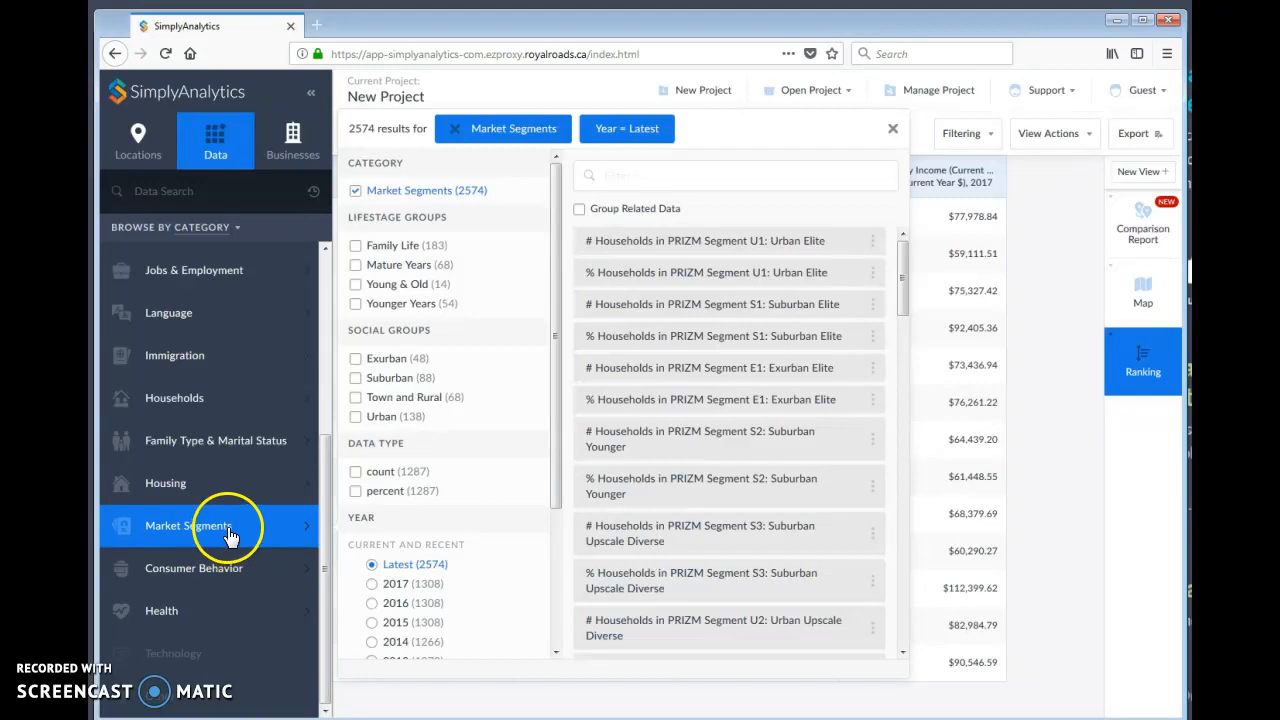
left_click(355, 246)
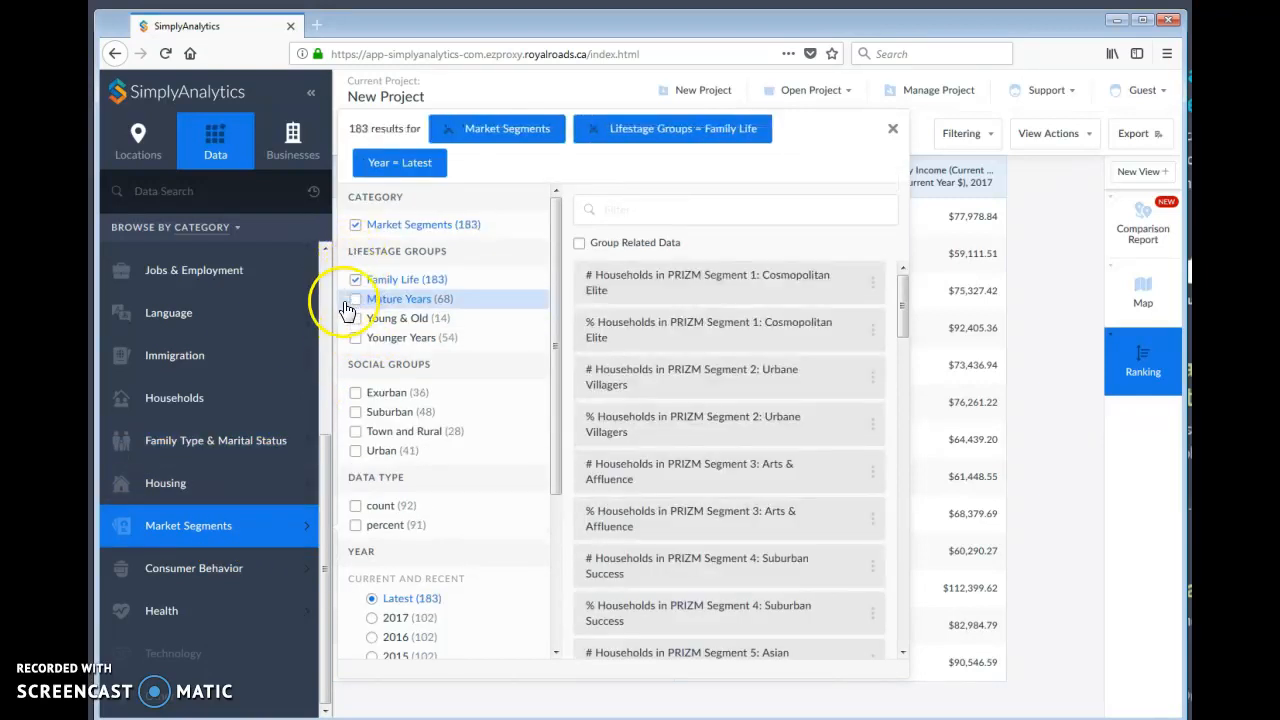
left_click(359, 411)
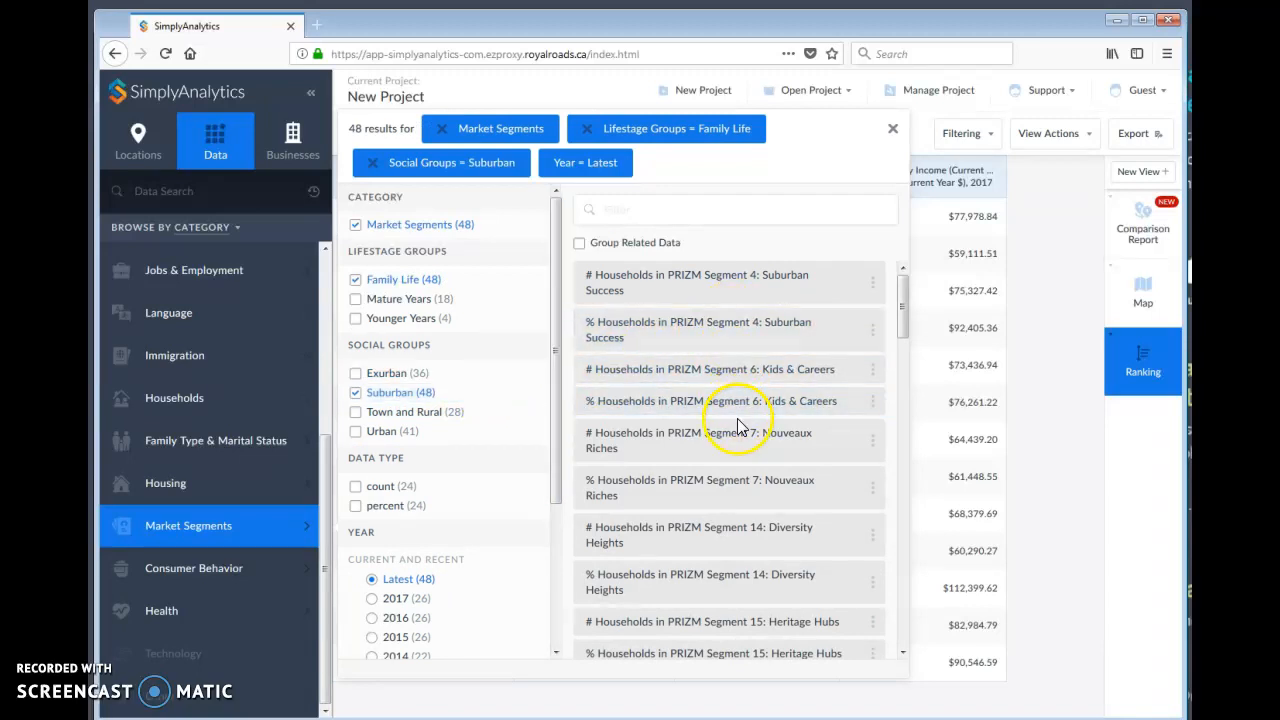
- Add both the # and % Households in PRIZM Segment 18: Management Material variables to the ranking
scroll(738, 427, "down", 5)
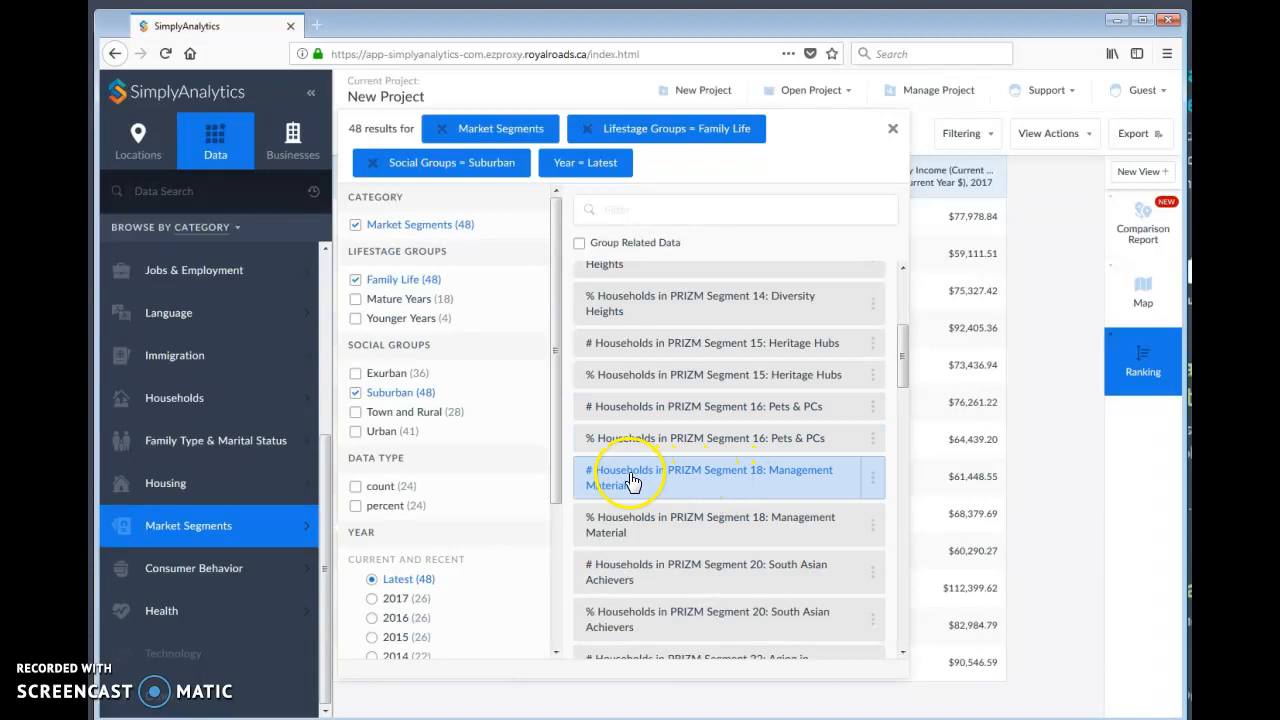
left_click(873, 478)
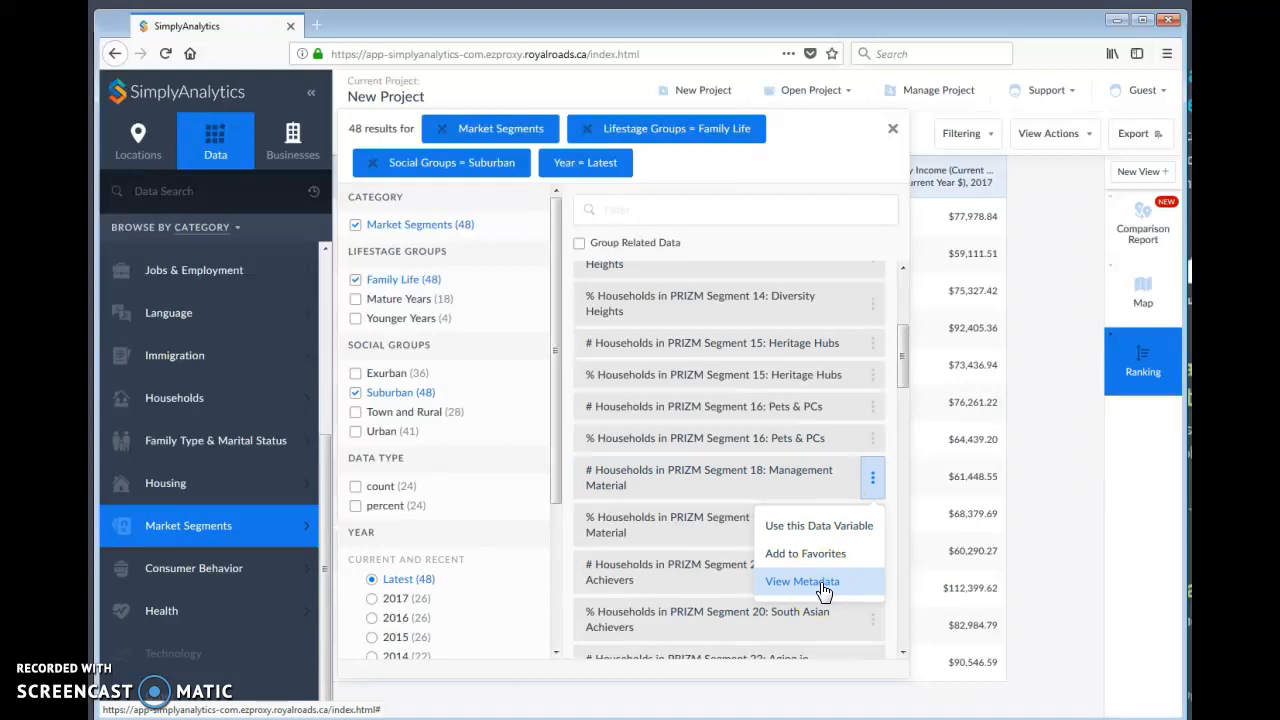
left_click(822, 534)
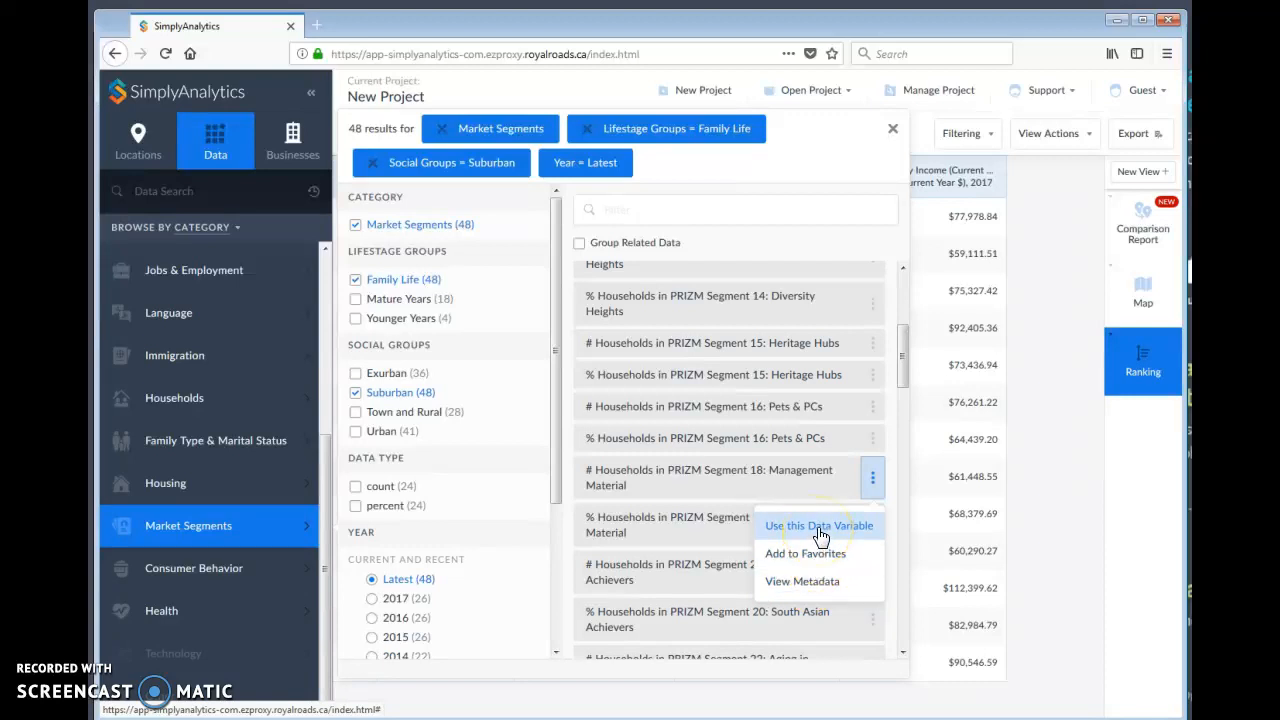
left_click(818, 533)
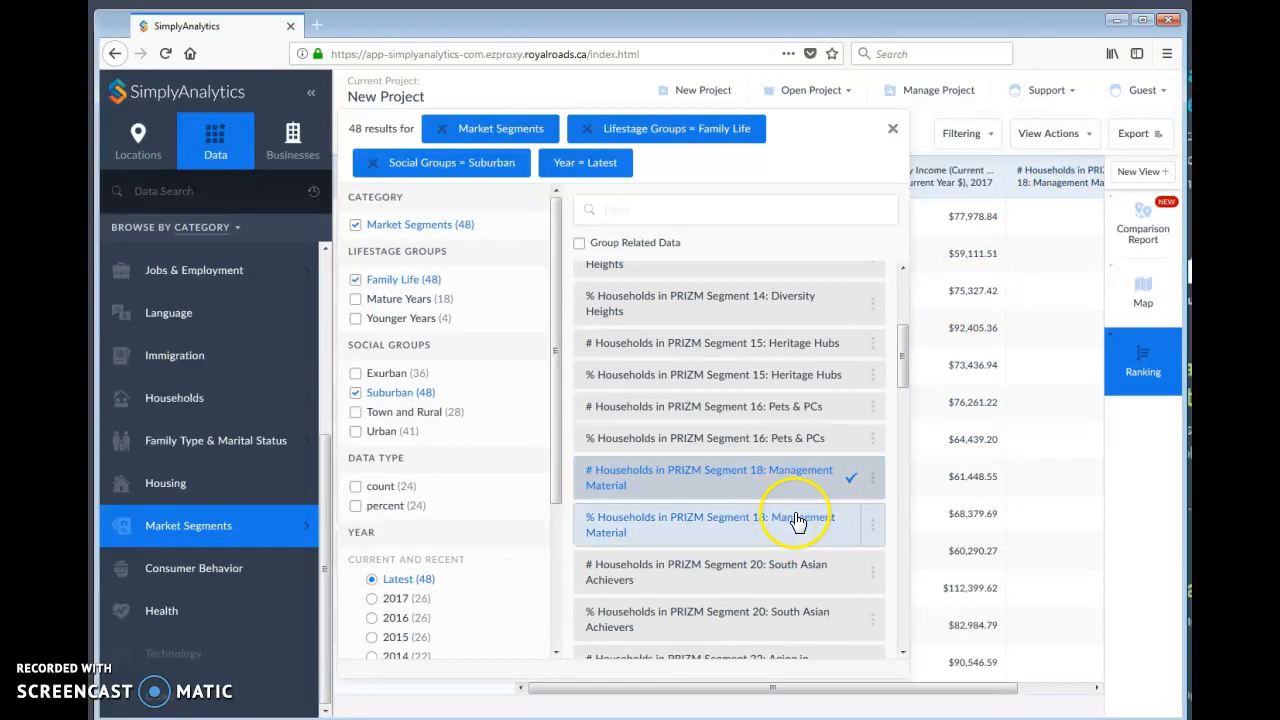
left_click(873, 530)
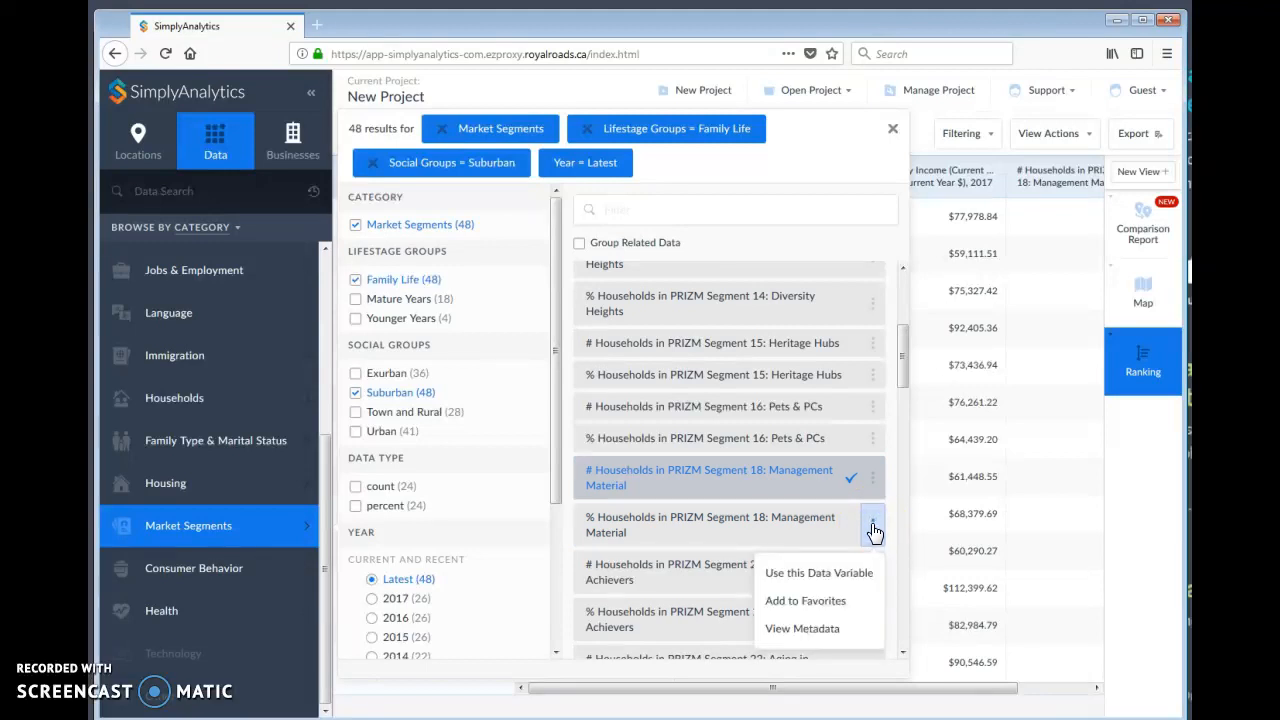
left_click(808, 578)
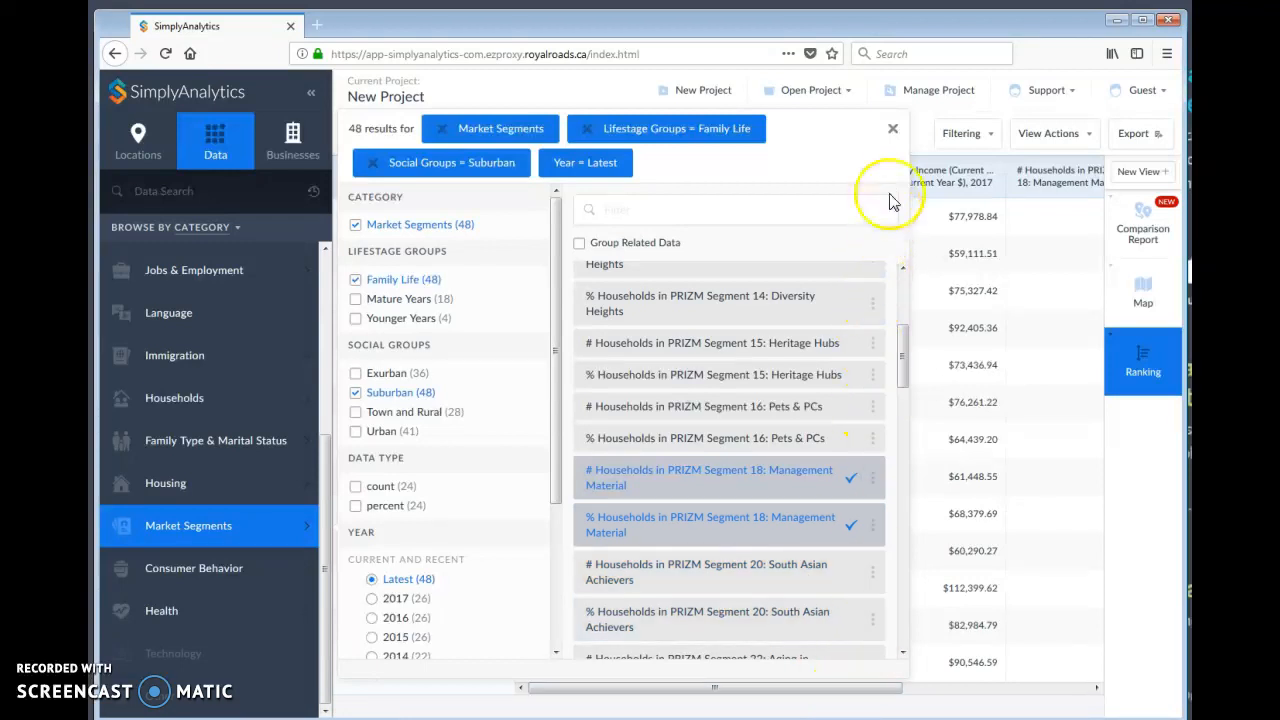
left_click(893, 133)
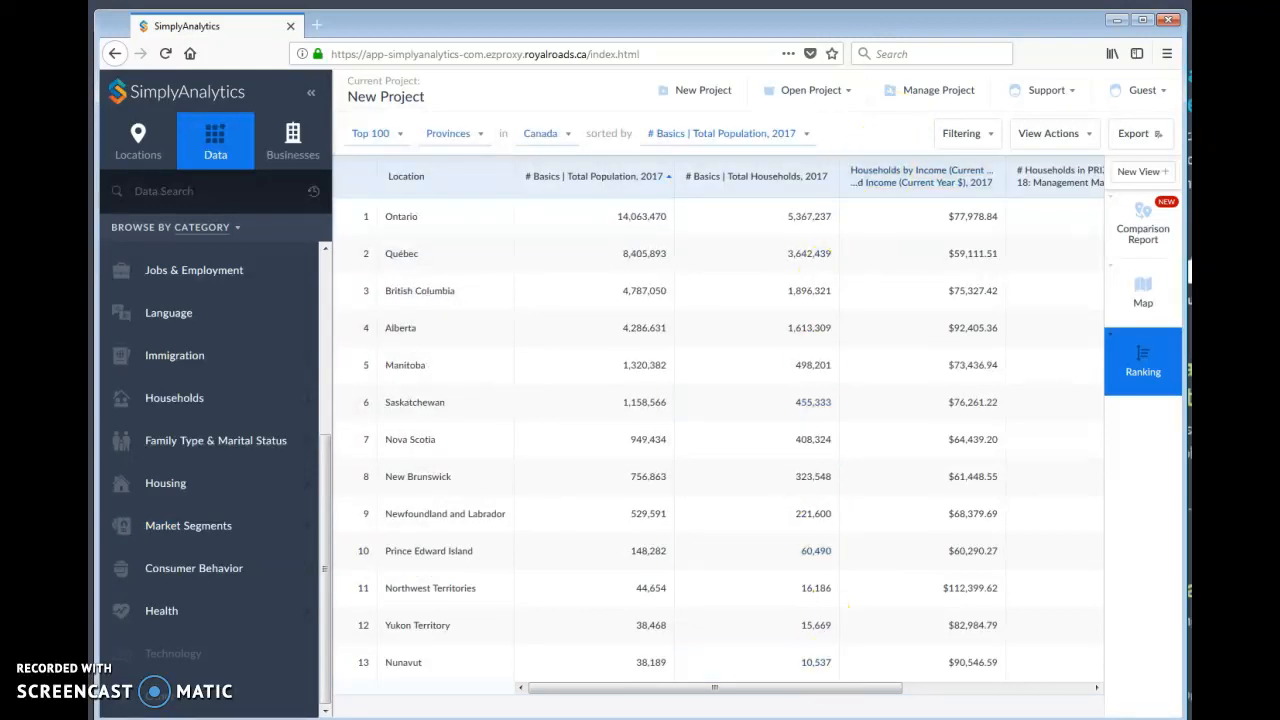
- Set the ranking's geographic level to Census Divisions and examine the PRIZM Segment 18 columns
left_click_drag(796, 688, 1017, 693)
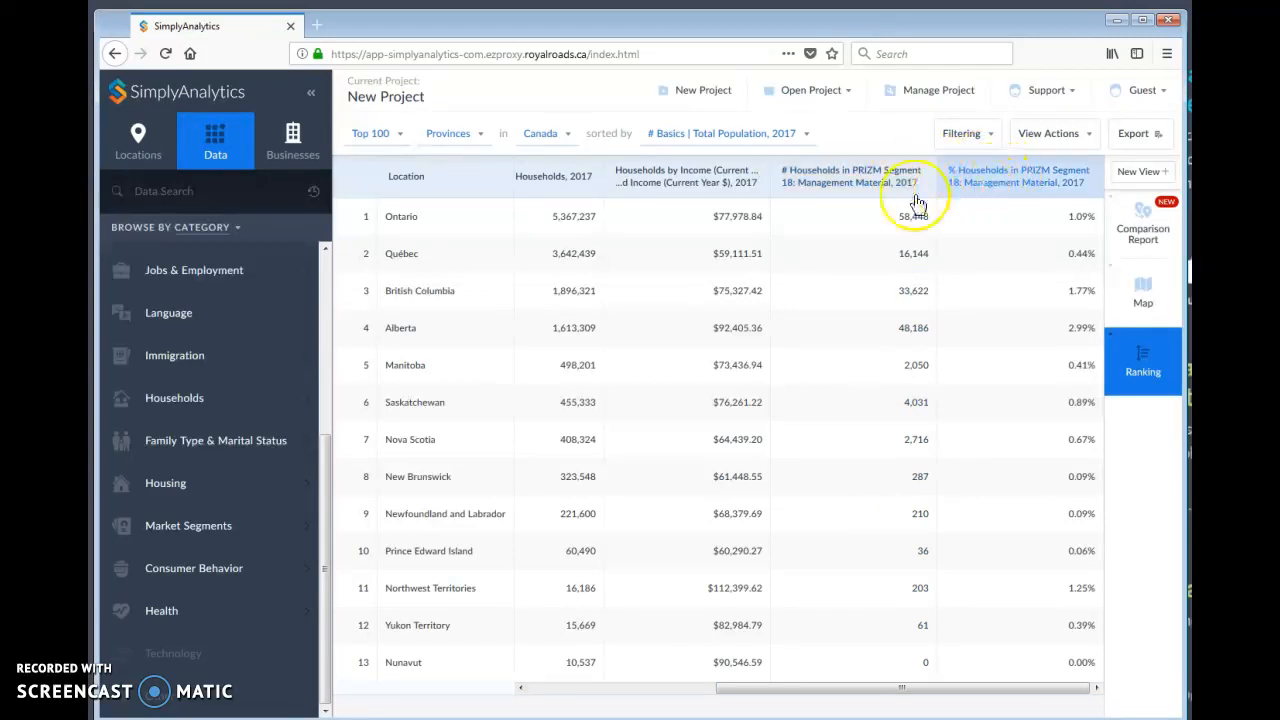
left_click(458, 136)
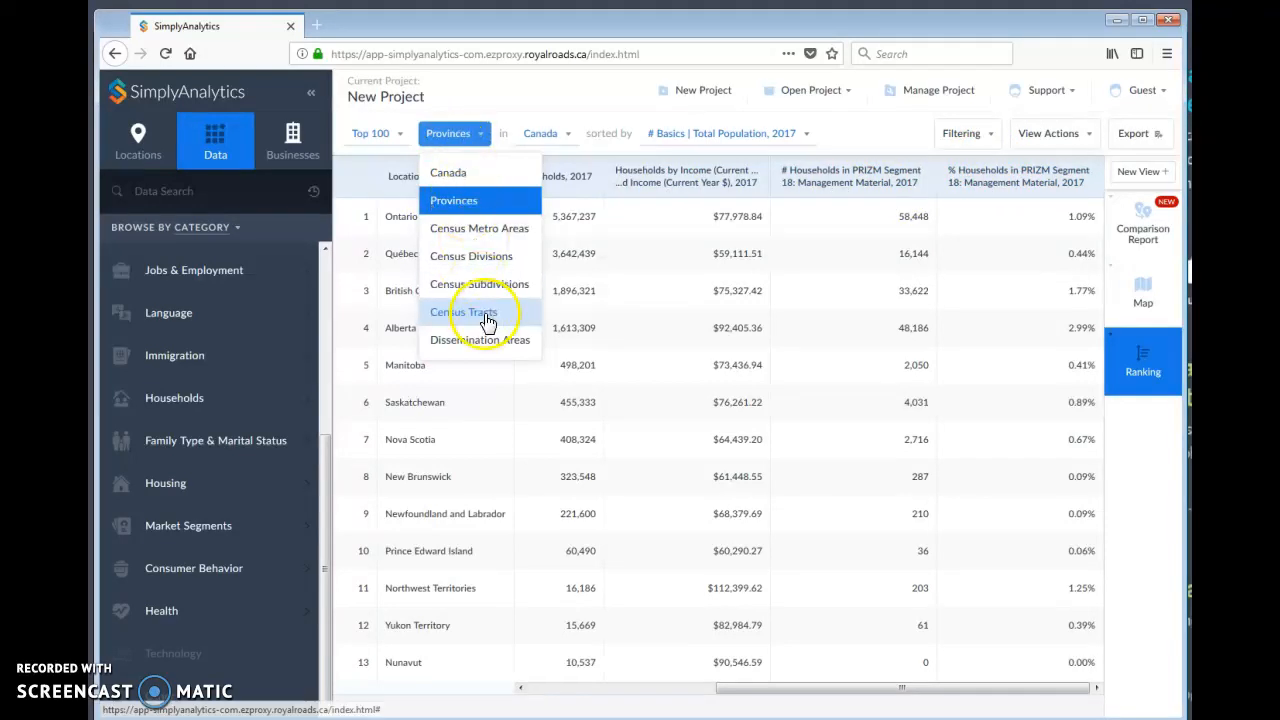
left_click(484, 257)
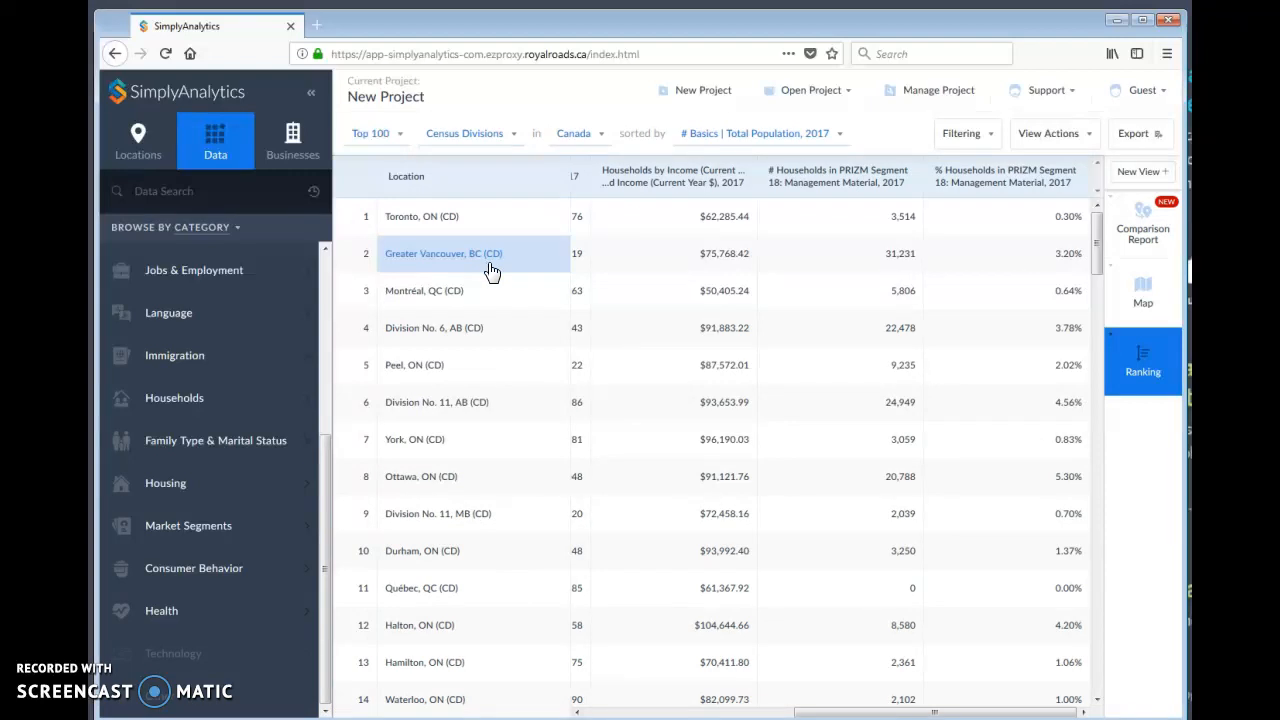
left_click(472, 136)
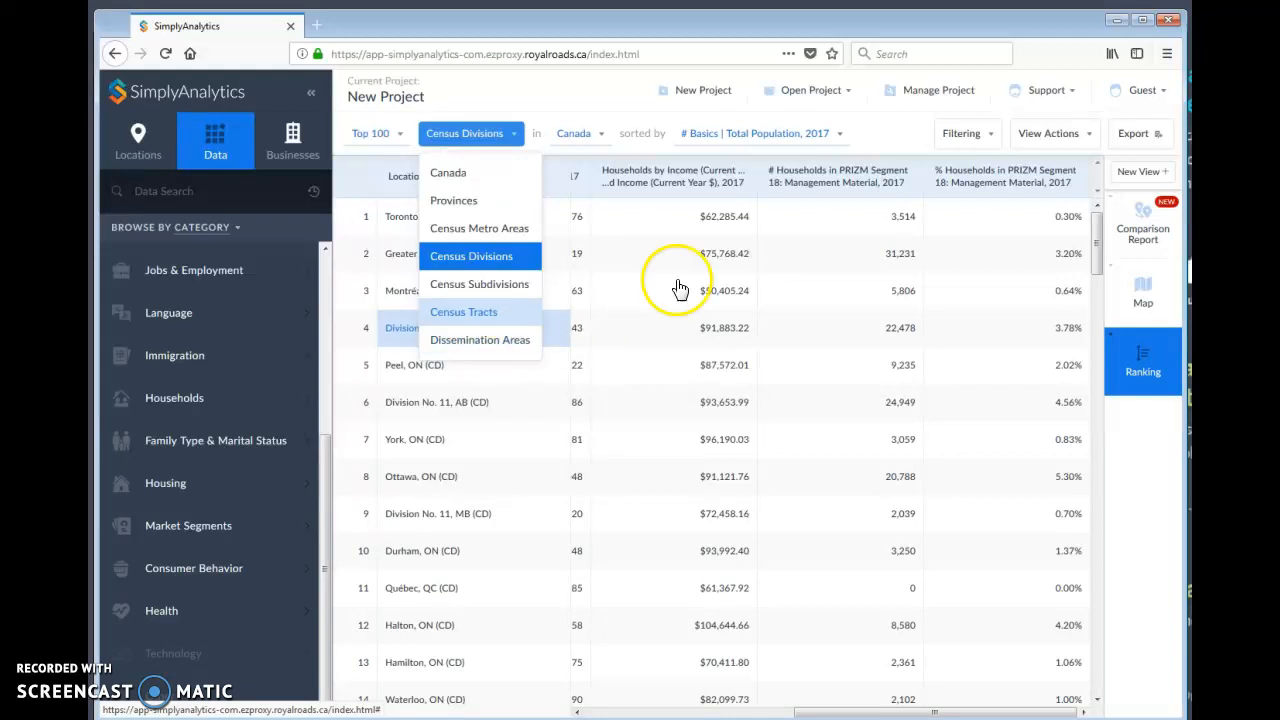
- Sort the ranking by # Households in PRIZM Segment 18: Management Material, and after that by % Households in the same segment
left_click(814, 145)
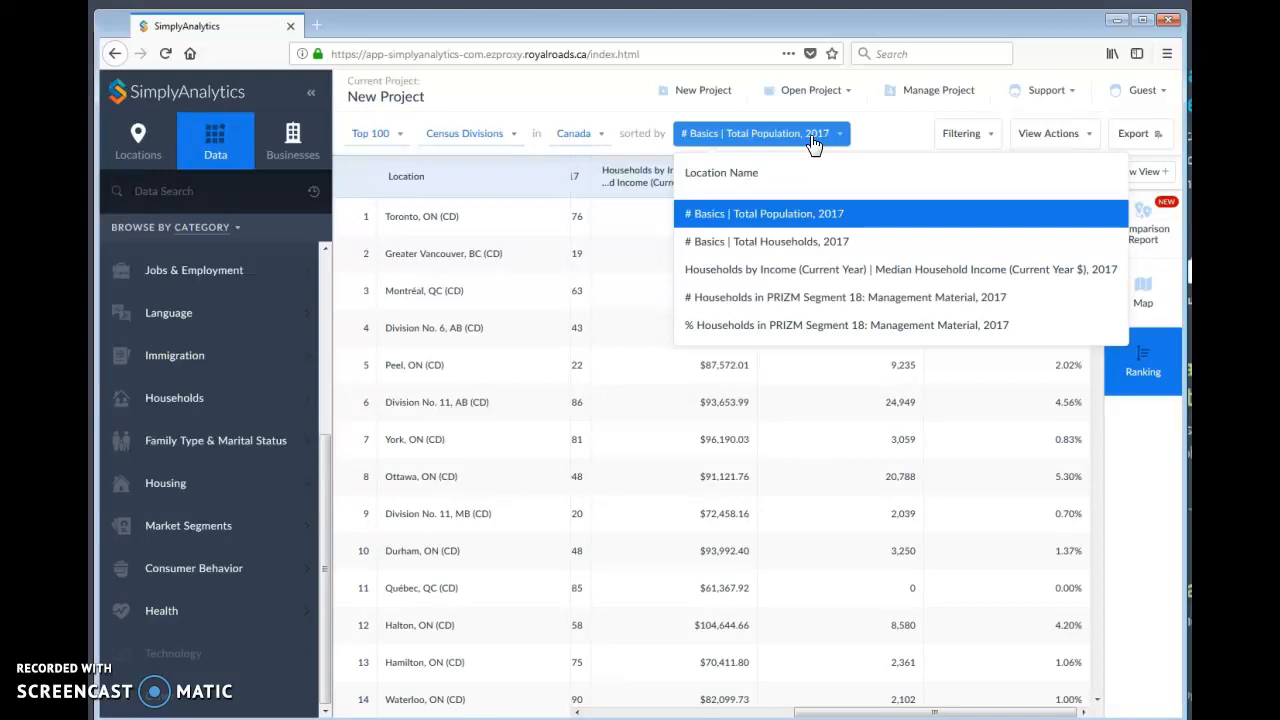
left_click(805, 299)
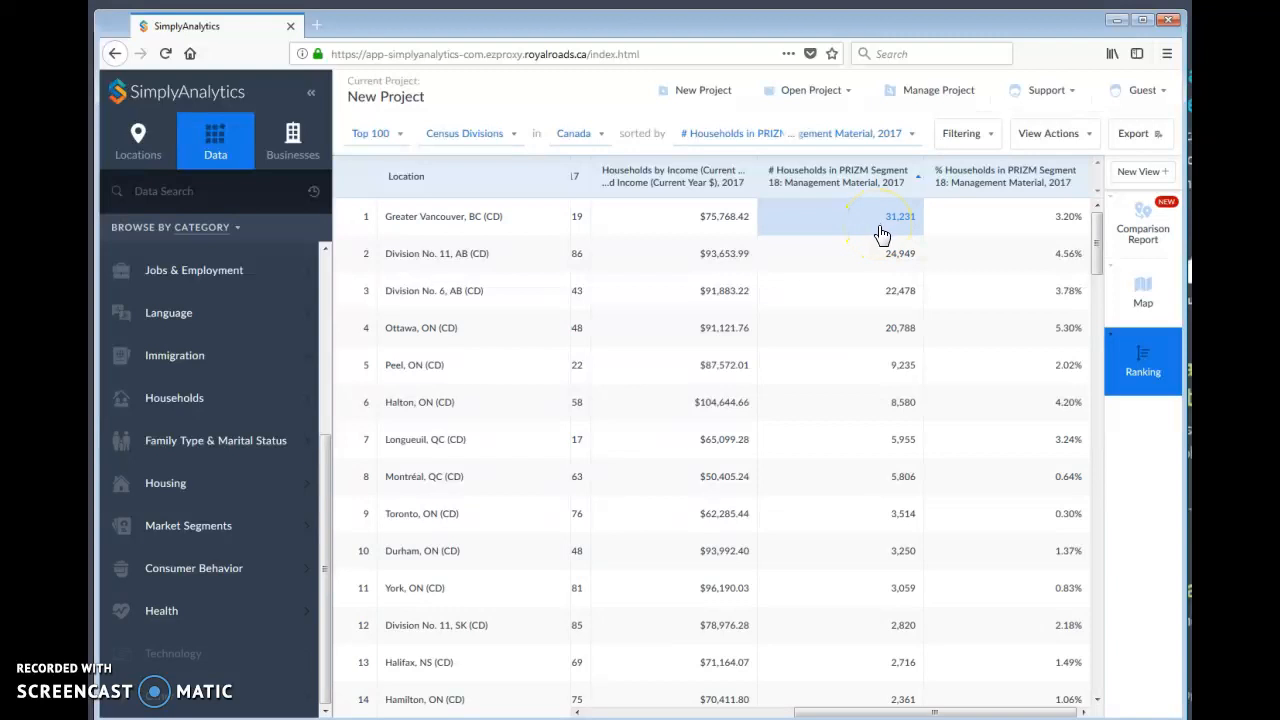
left_click(762, 133)
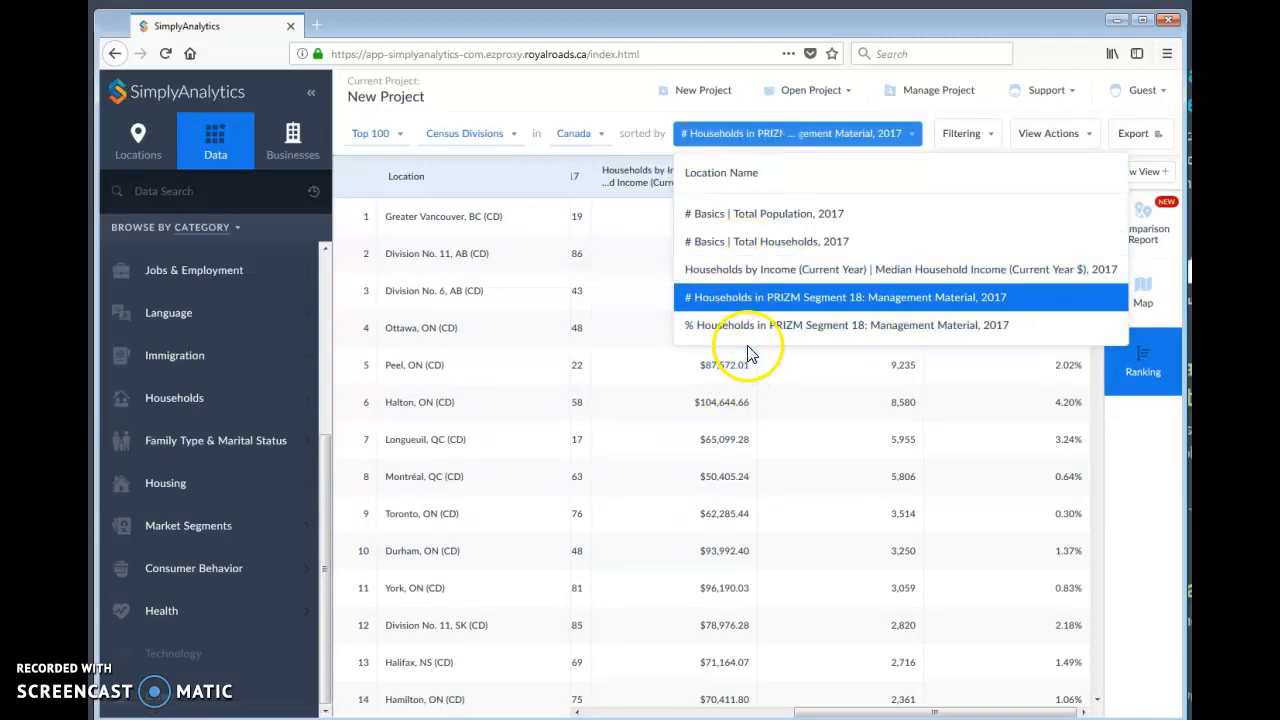
left_click(752, 327)
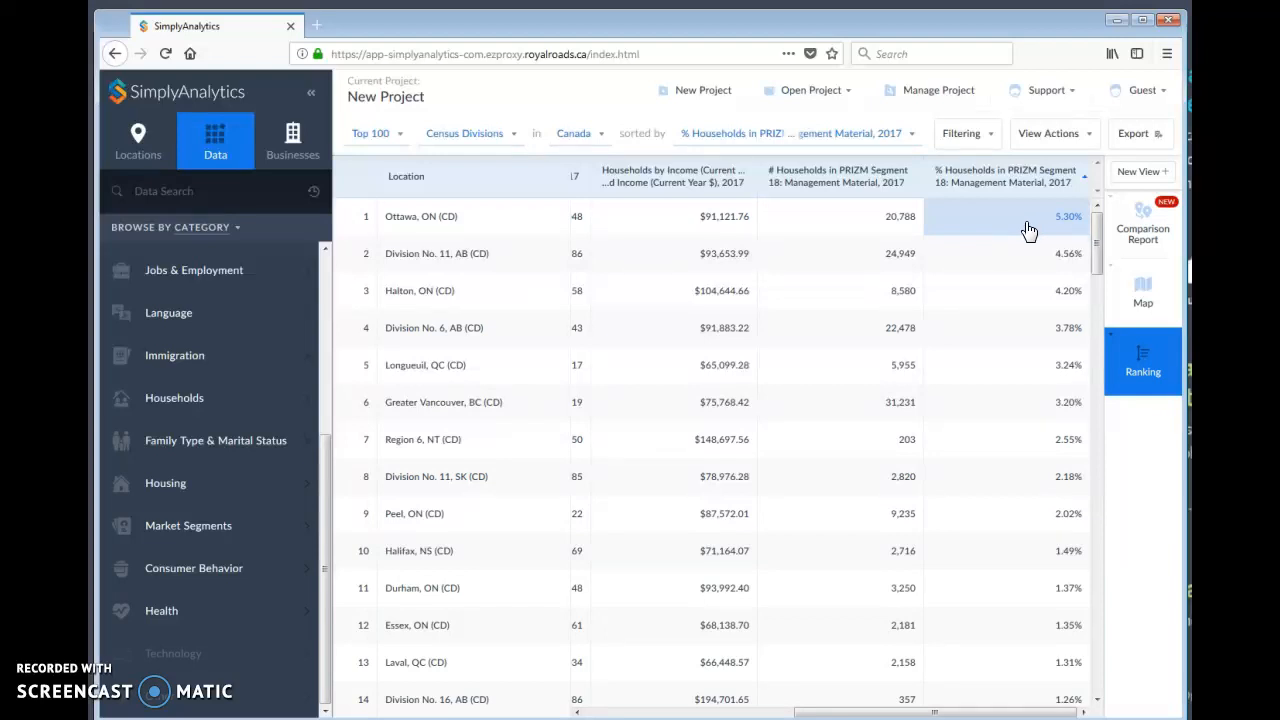
left_click(976, 375)
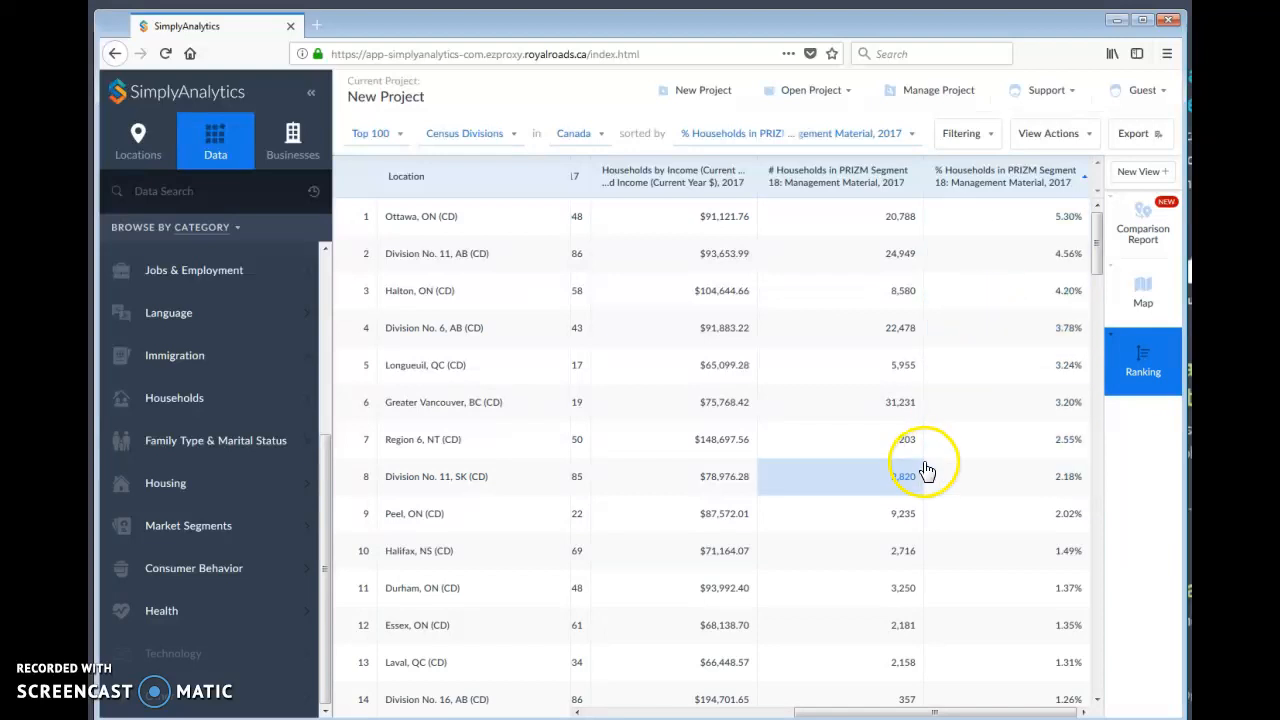
- Look at the Total Population map by census divisions and return to the ranking
left_click(1145, 292)
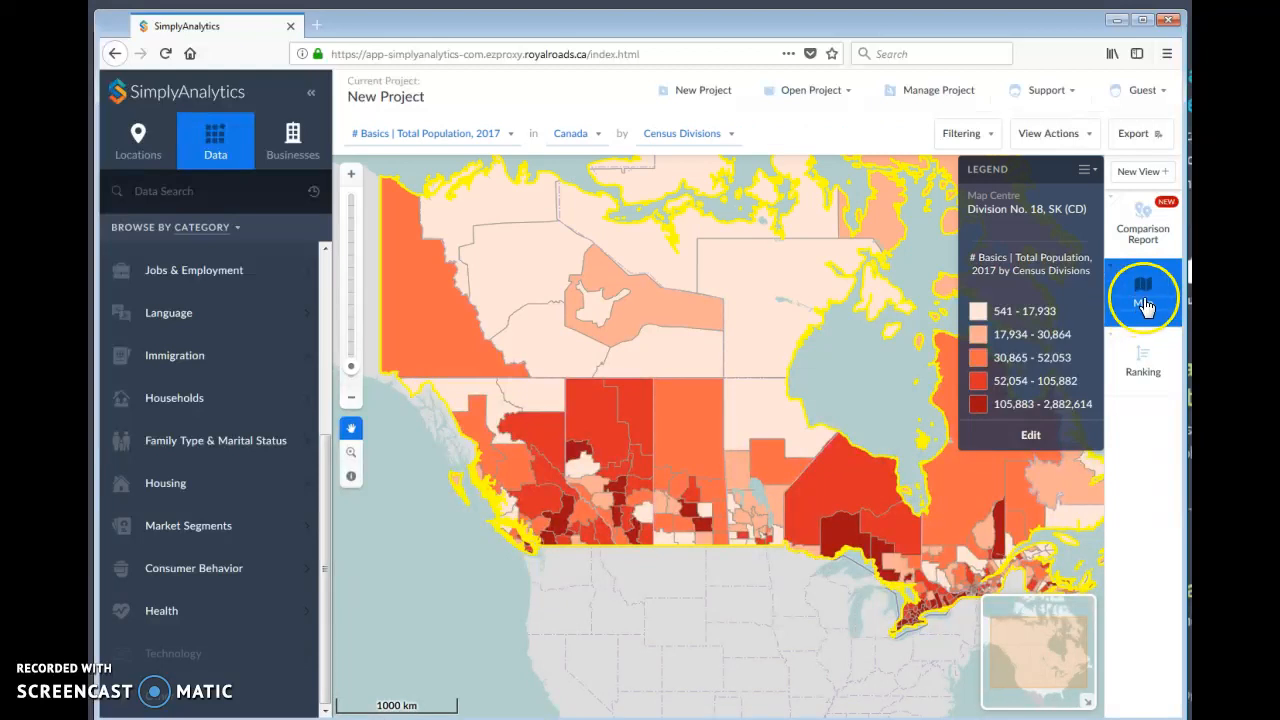
left_click(1145, 358)
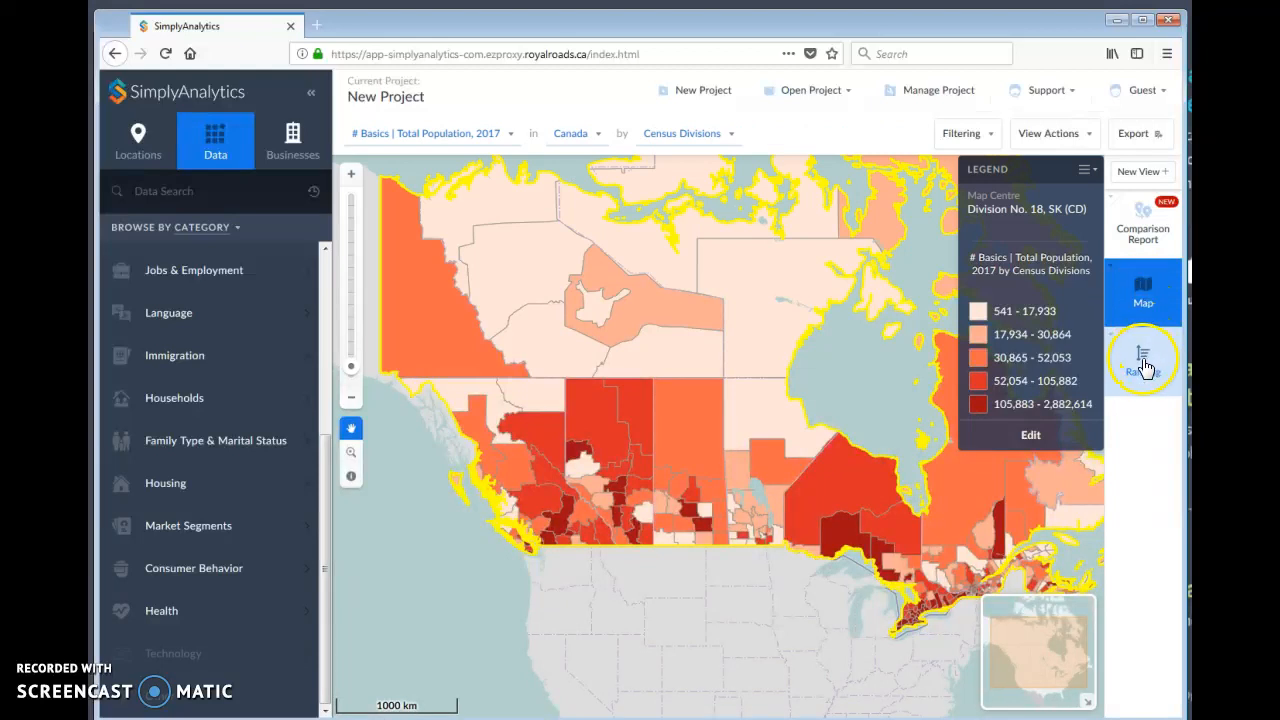